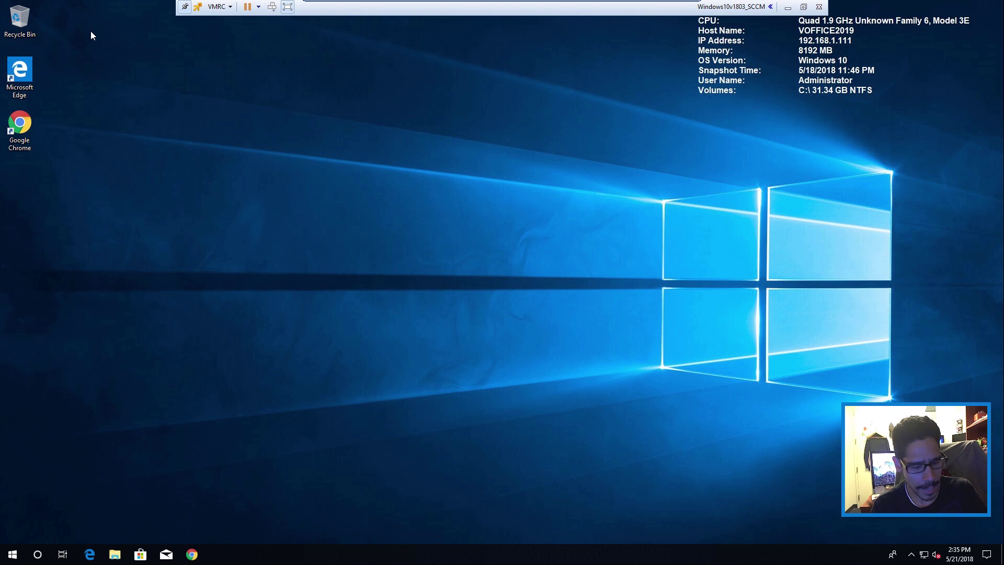
Step: Run a Windows version check, close it, then open the Windows Settings home page from Start
{"action": "key", "text": "super+r"}
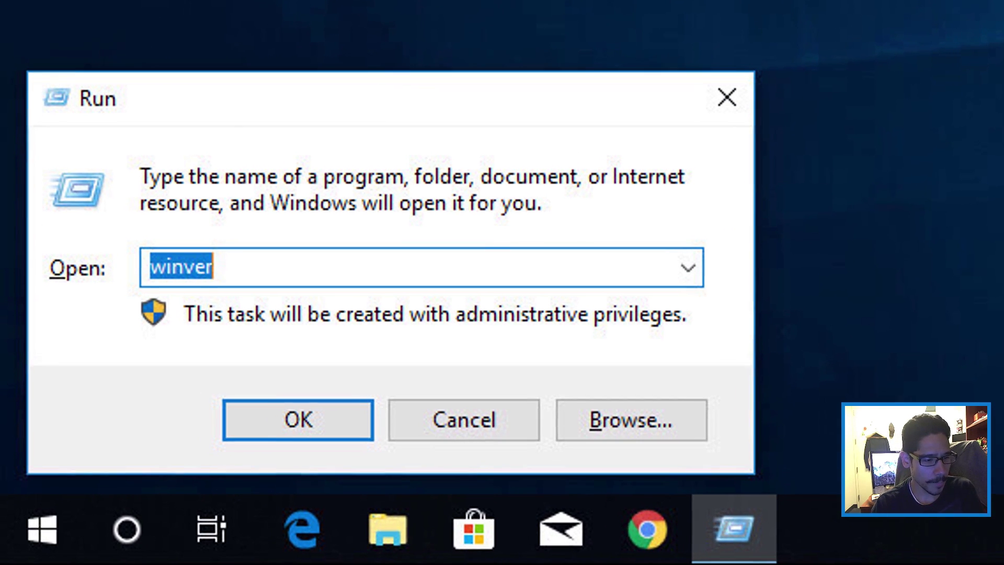
{"action": "type", "text": "winver"}
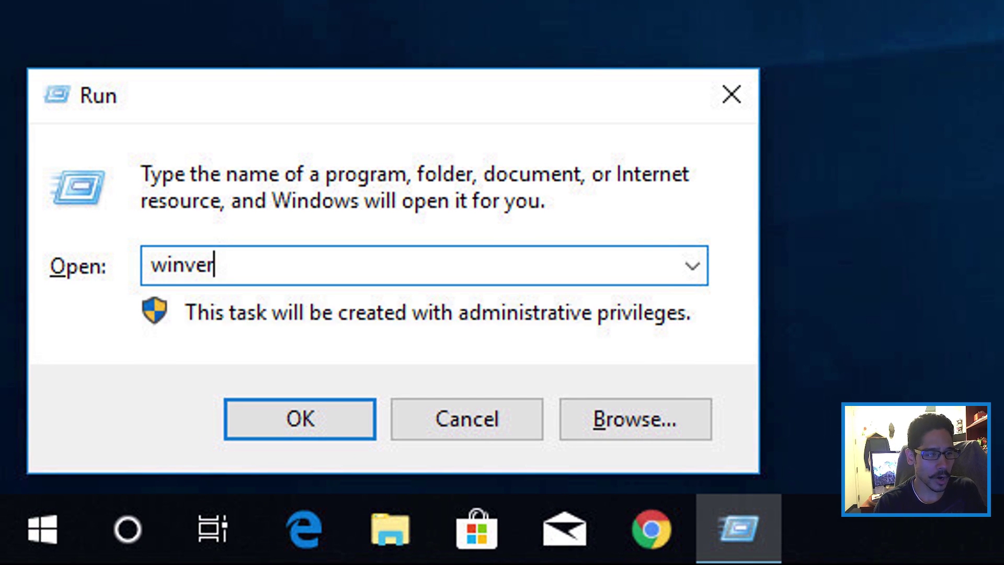
{"action": "key", "text": "Return"}
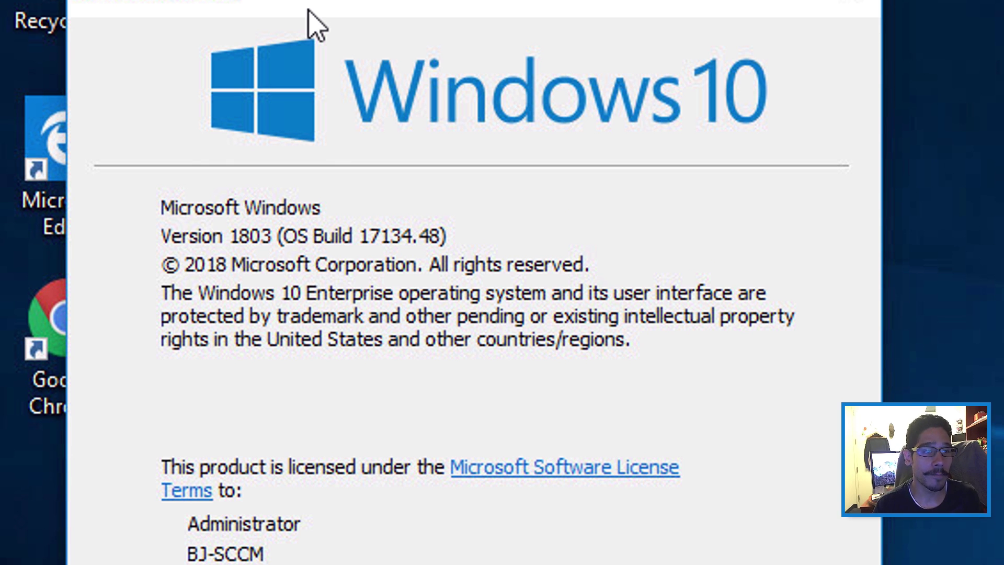
{"action": "left_click", "coordinate": [863, 7]}
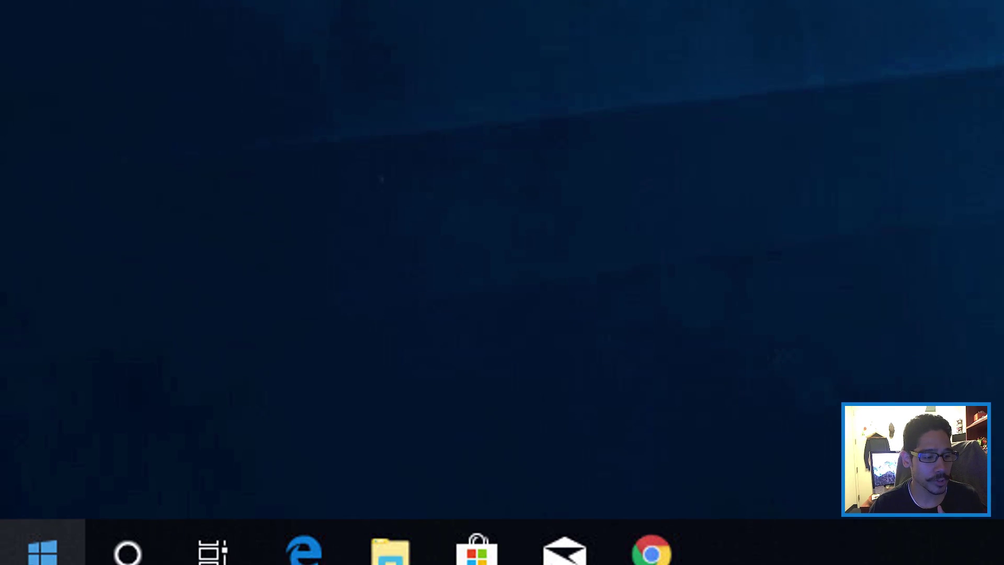
{"action": "left_click", "coordinate": [26, 551]}
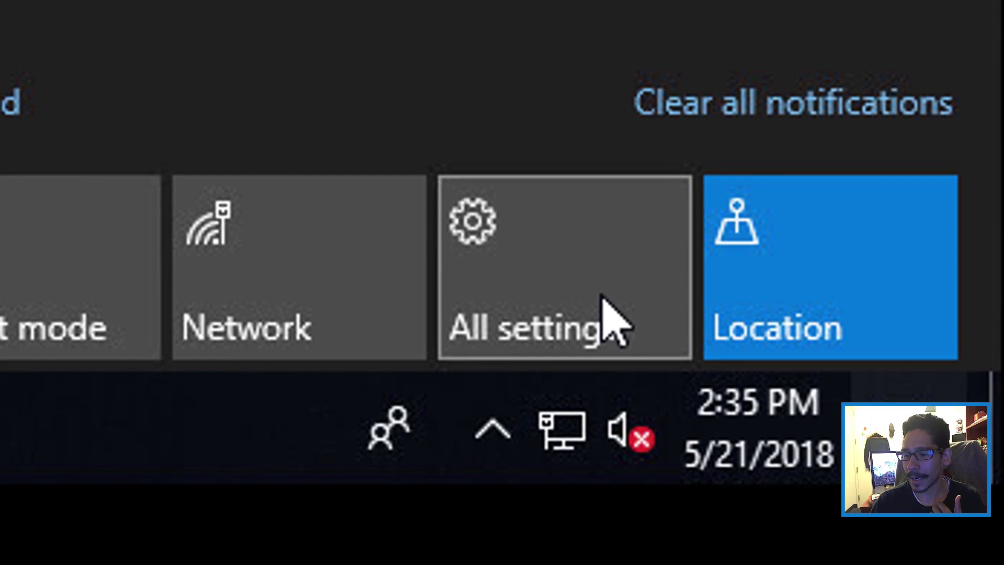
{"action": "left_click", "coordinate": [529, 251]}
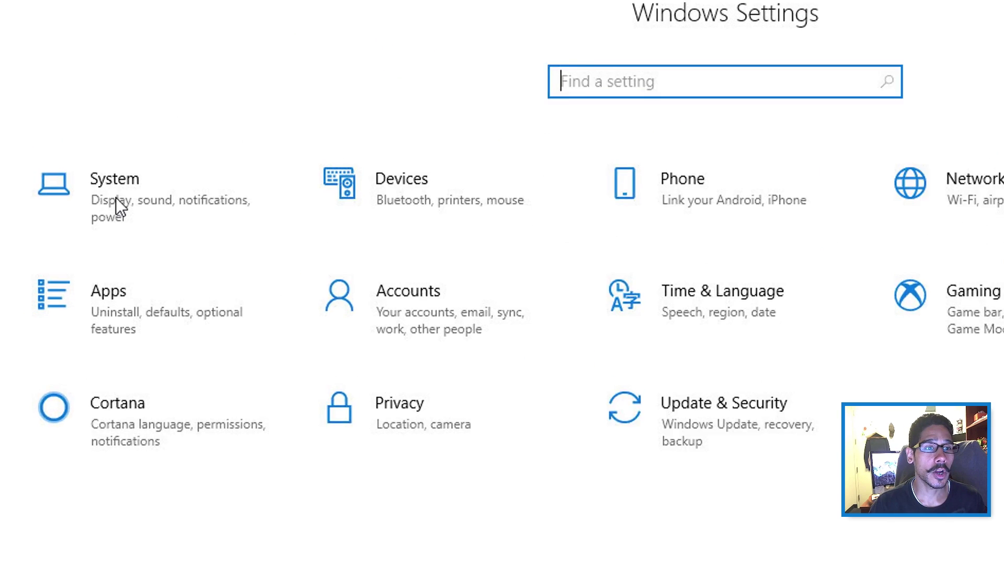
Step: Go to System > Storage, listing drive C: (11.9 GB free) and D: (62.2 GB free)
{"action": "left_click", "coordinate": [87, 149]}
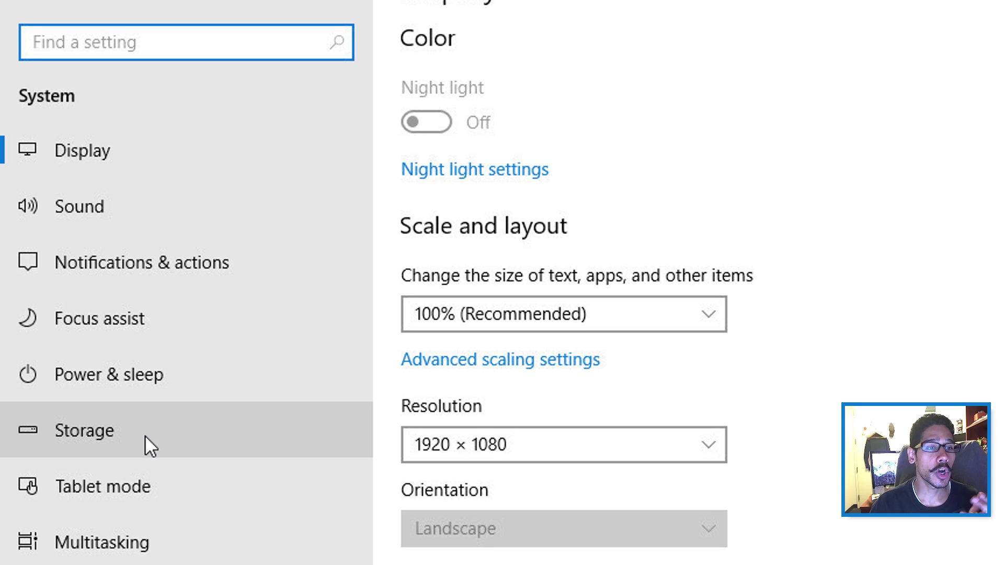
{"action": "left_click", "coordinate": [146, 434]}
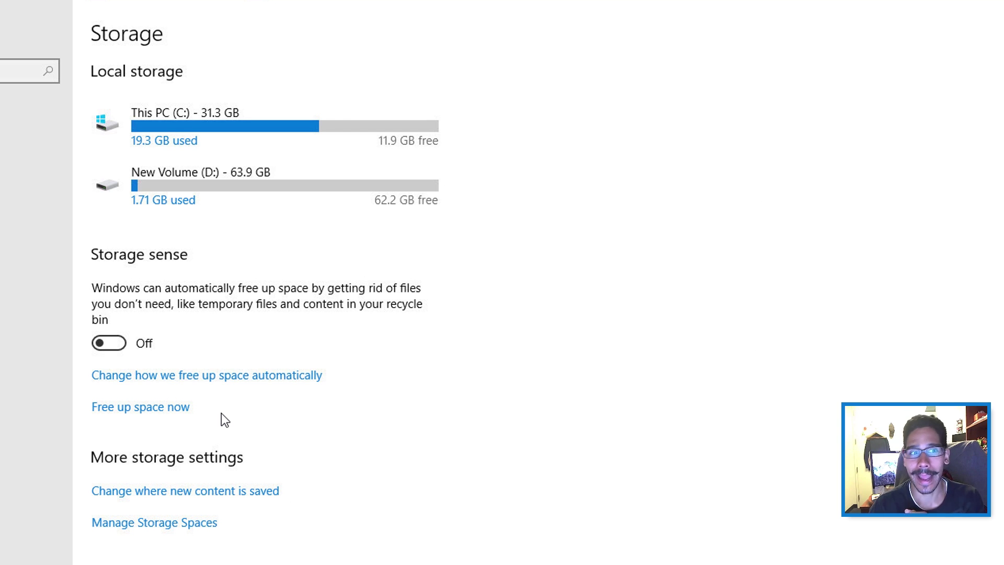
Step: Open Storage sense's Free up space now page, which lists 22.9 MB of temporary files
{"action": "left_click", "coordinate": [190, 410]}
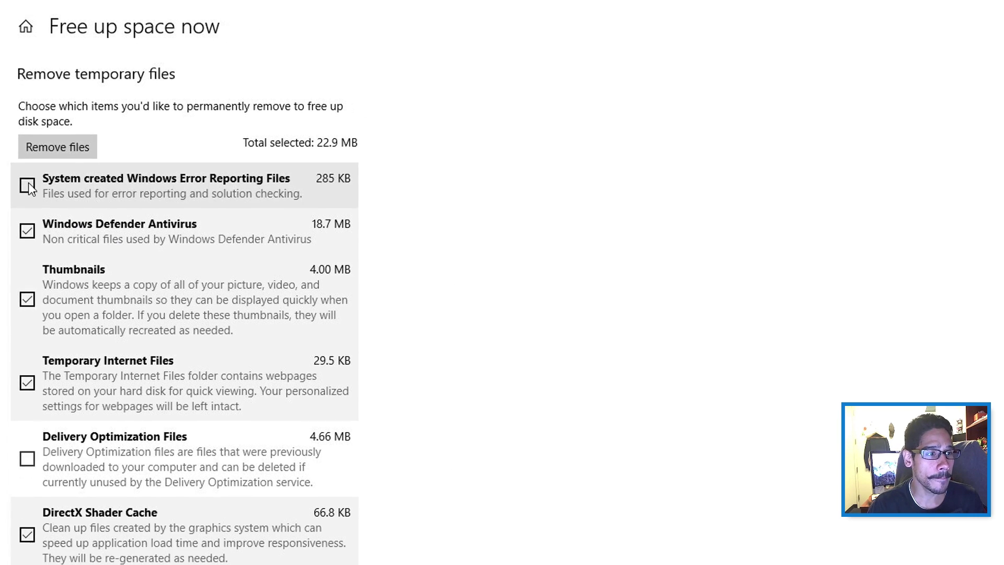
Step: Add Windows Error Reporting Files and Delivery Optimization Files to the cleanup, totalling 27.8 MB
{"action": "left_click", "coordinate": [29, 183]}
{"action": "left_click", "coordinate": [29, 437]}
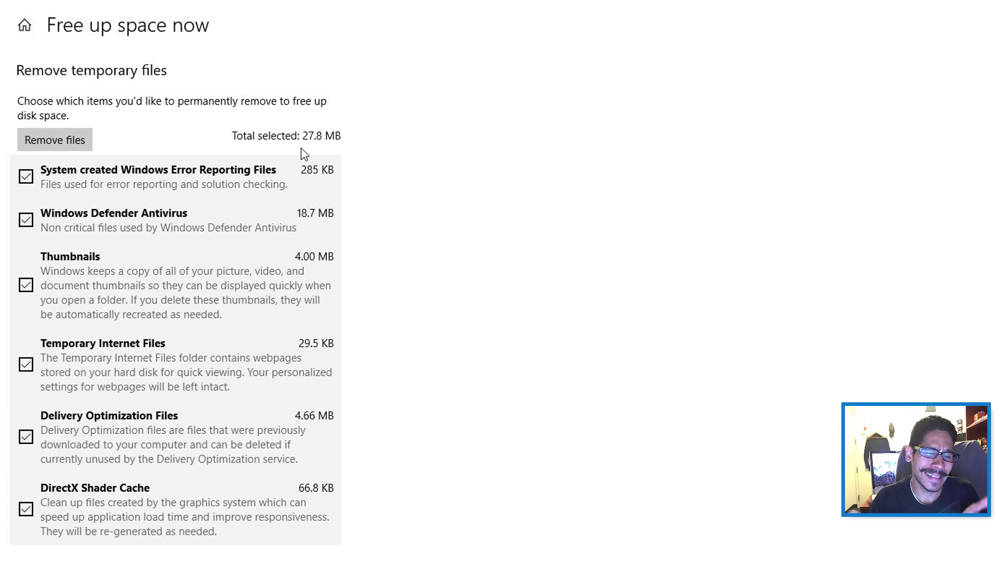
Step: Remove the selected temporary files, leaving only DirectX Shader Cache at 66.8 KB
{"action": "left_click", "coordinate": [50, 138]}
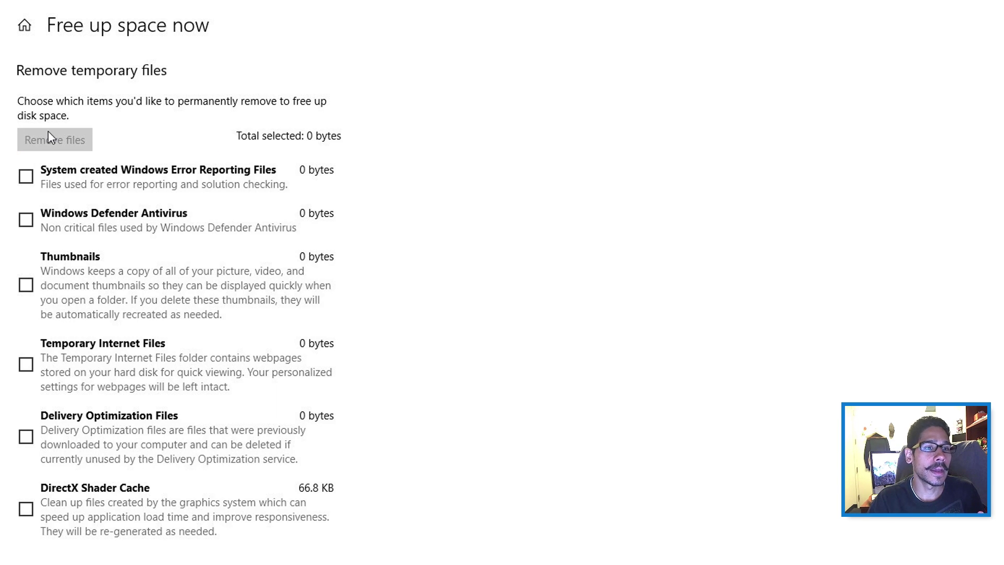